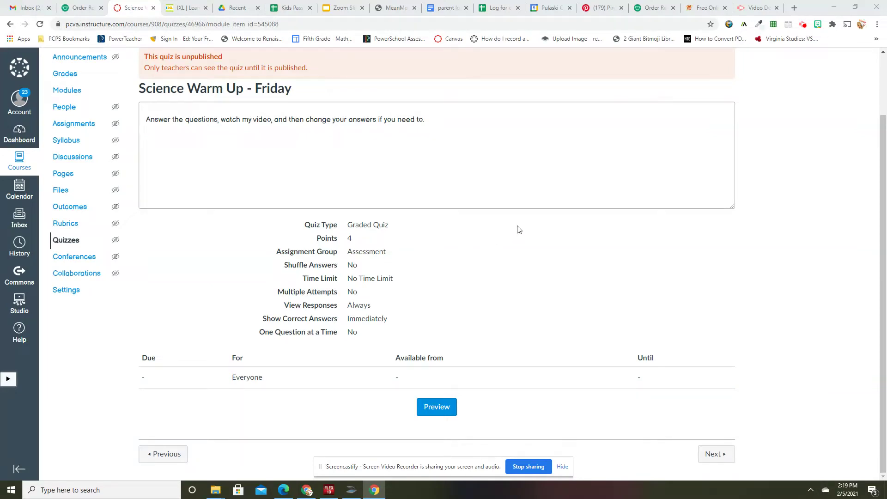
- Launch the student preview of the Science Warm Up - Friday quiz from its details page
{"action": "left_click", "coordinate": [438, 407]}
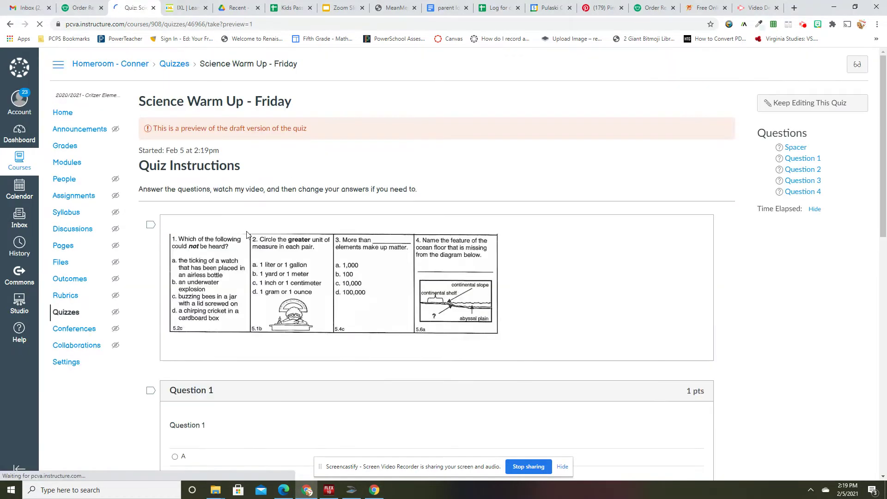
{"action": "scroll", "coordinate": [250, 222], "scroll_direction": "down", "scroll_amount": 2}
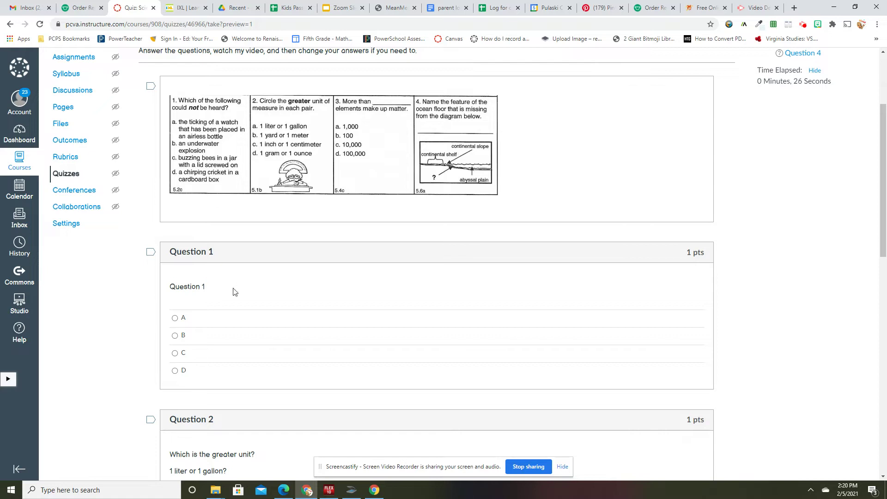
- Mark answer A for Question 1 in the quiz preview
{"action": "left_click", "coordinate": [178, 318]}
{"action": "scroll", "coordinate": [256, 313], "scroll_direction": "down", "scroll_amount": 2}
{"action": "scroll", "coordinate": [280, 182], "scroll_direction": "up", "scroll_amount": 1}
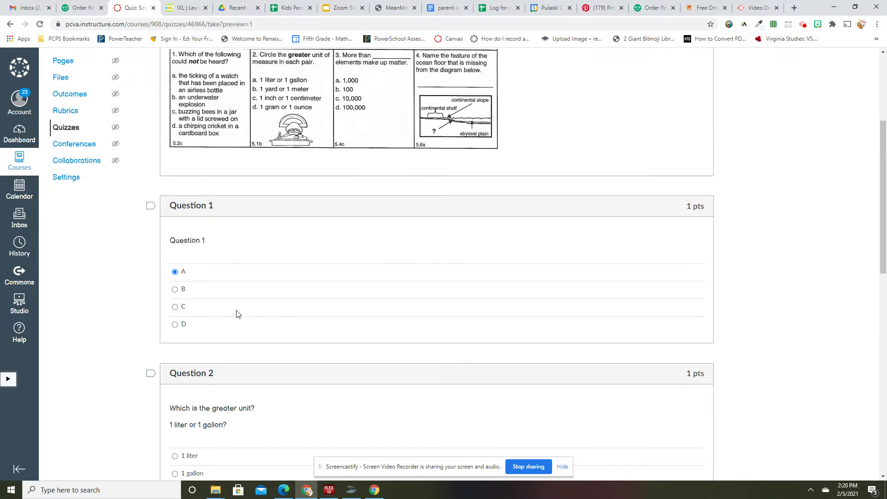
{"action": "scroll", "coordinate": [238, 314], "scroll_direction": "down", "scroll_amount": 1}
{"action": "scroll", "coordinate": [212, 406], "scroll_direction": "down", "scroll_amount": 3}
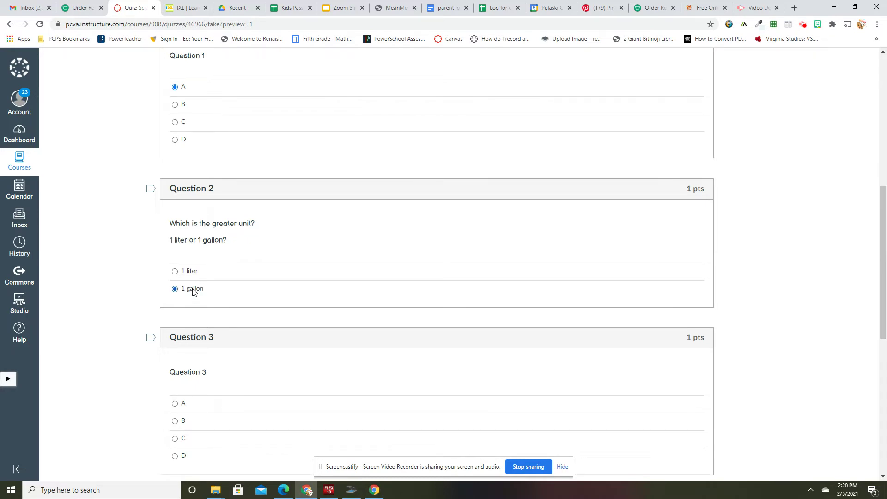
{"action": "scroll", "coordinate": [260, 289], "scroll_direction": "up", "scroll_amount": 5}
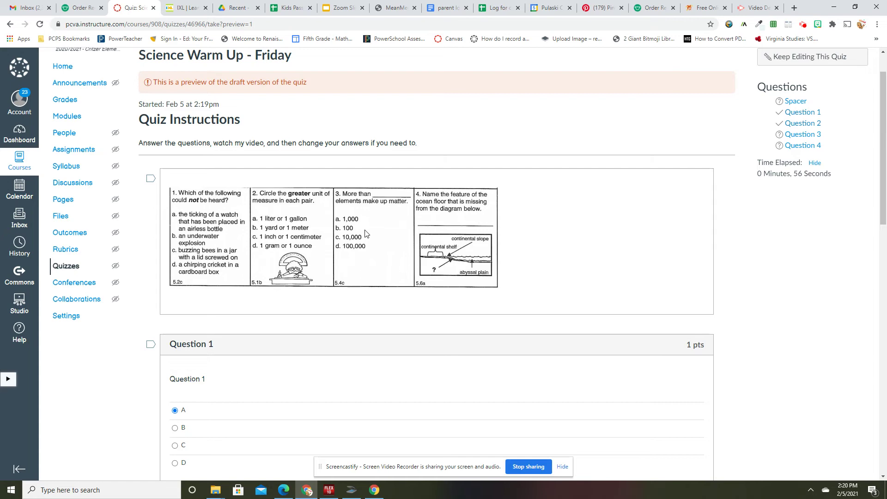
{"action": "scroll", "coordinate": [365, 234], "scroll_direction": "down", "scroll_amount": 1}
{"action": "scroll", "coordinate": [315, 263], "scroll_direction": "down", "scroll_amount": 4}
{"action": "scroll", "coordinate": [278, 289], "scroll_direction": "down", "scroll_amount": 5}
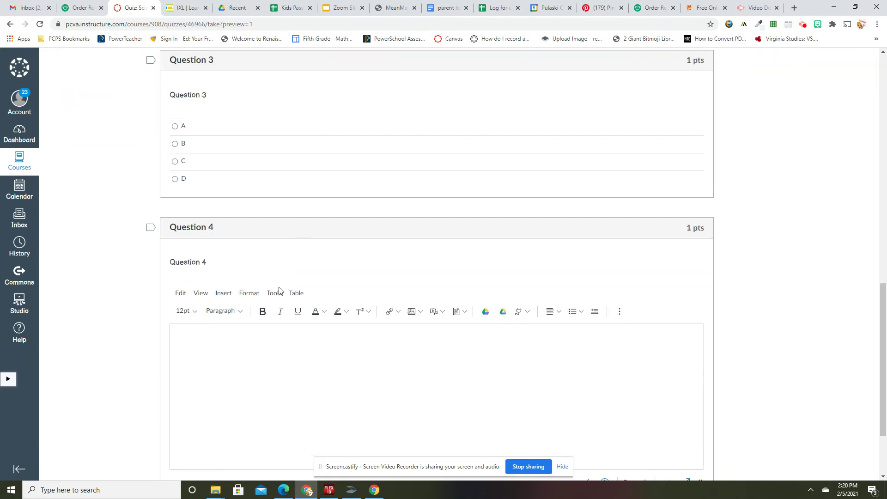
- Answer Question 3 with option B
{"action": "left_click", "coordinate": [174, 143]}
{"action": "scroll", "coordinate": [368, 248], "scroll_direction": "up", "scroll_amount": 5}
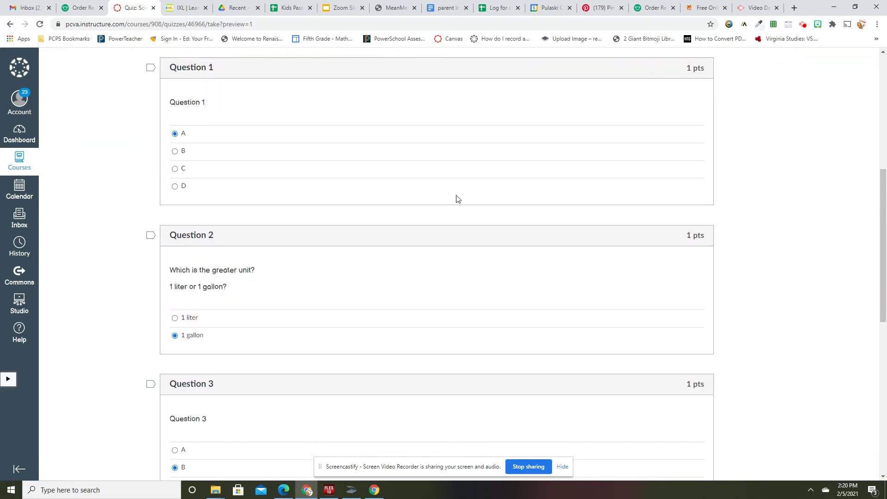
{"action": "scroll", "coordinate": [455, 199], "scroll_direction": "up", "scroll_amount": 4}
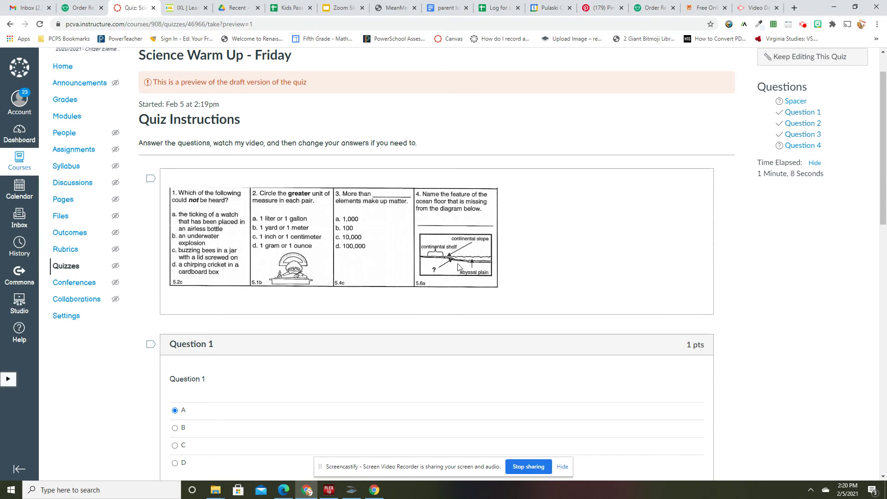
{"action": "scroll", "coordinate": [416, 278], "scroll_direction": "down", "scroll_amount": 3}
{"action": "scroll", "coordinate": [338, 303], "scroll_direction": "down", "scroll_amount": 5}
- Write the answer 'C. Rise' for Question 4
{"action": "left_click", "coordinate": [254, 346]}
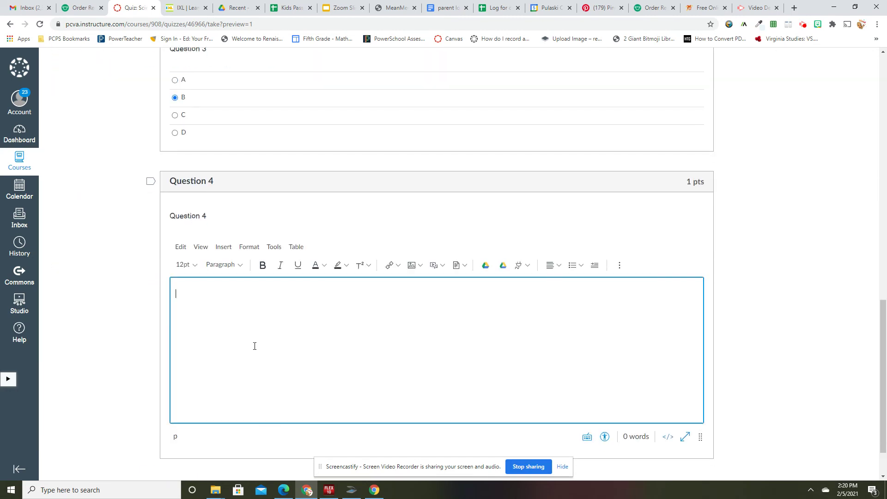
{"action": "type", "text": "C. Rise"}
{"action": "scroll", "coordinate": [737, 360], "scroll_direction": "up", "scroll_amount": 3}
{"action": "scroll", "coordinate": [866, 390], "scroll_direction": "up", "scroll_amount": 6}
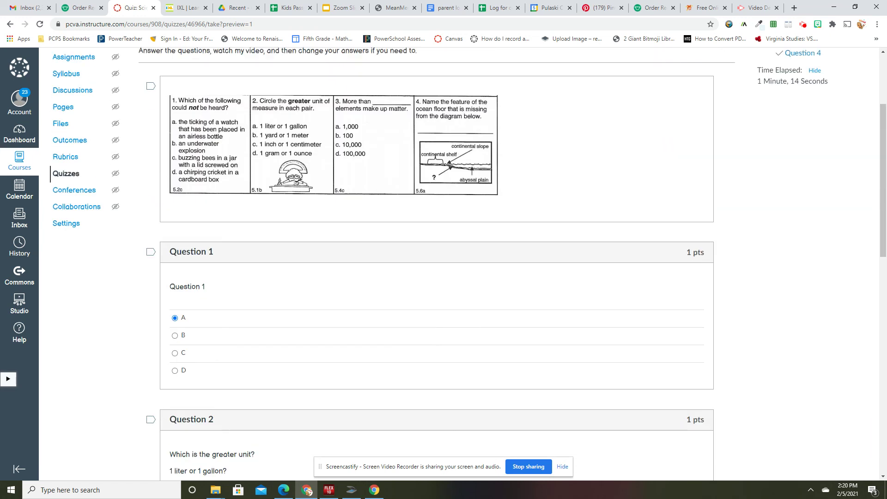